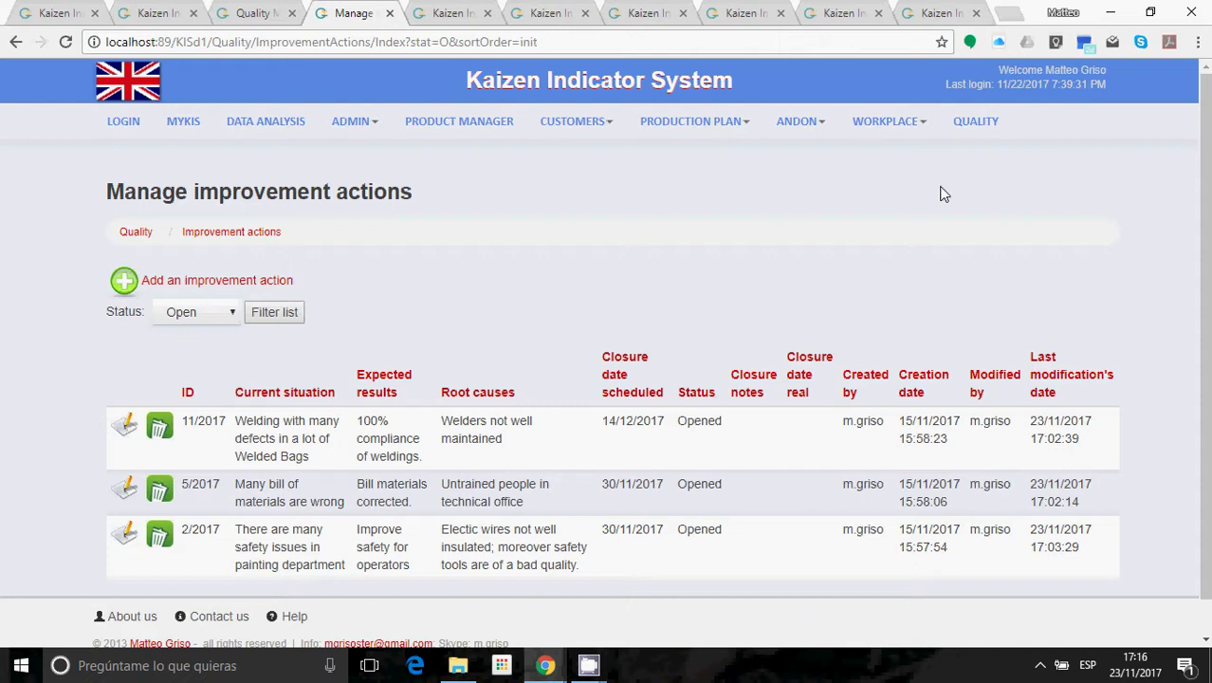
- On the Andon page, switch the assigned user's status from green to yellow
key("ctrl+Tab")
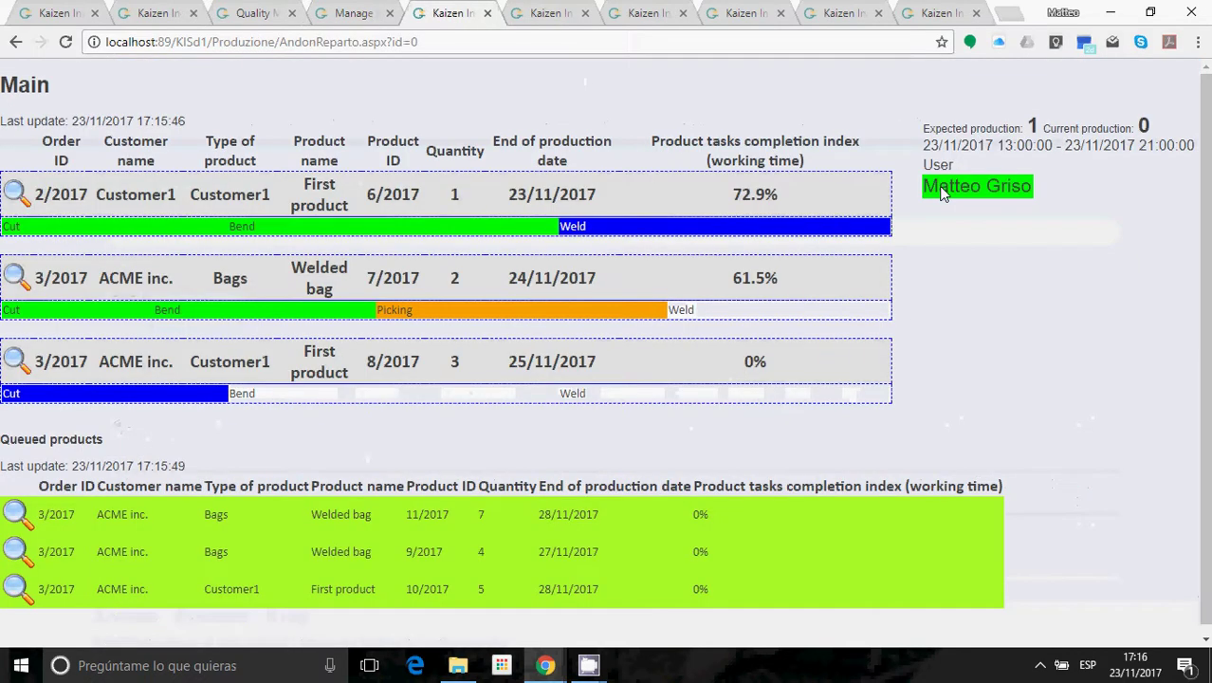
left_click(943, 192)
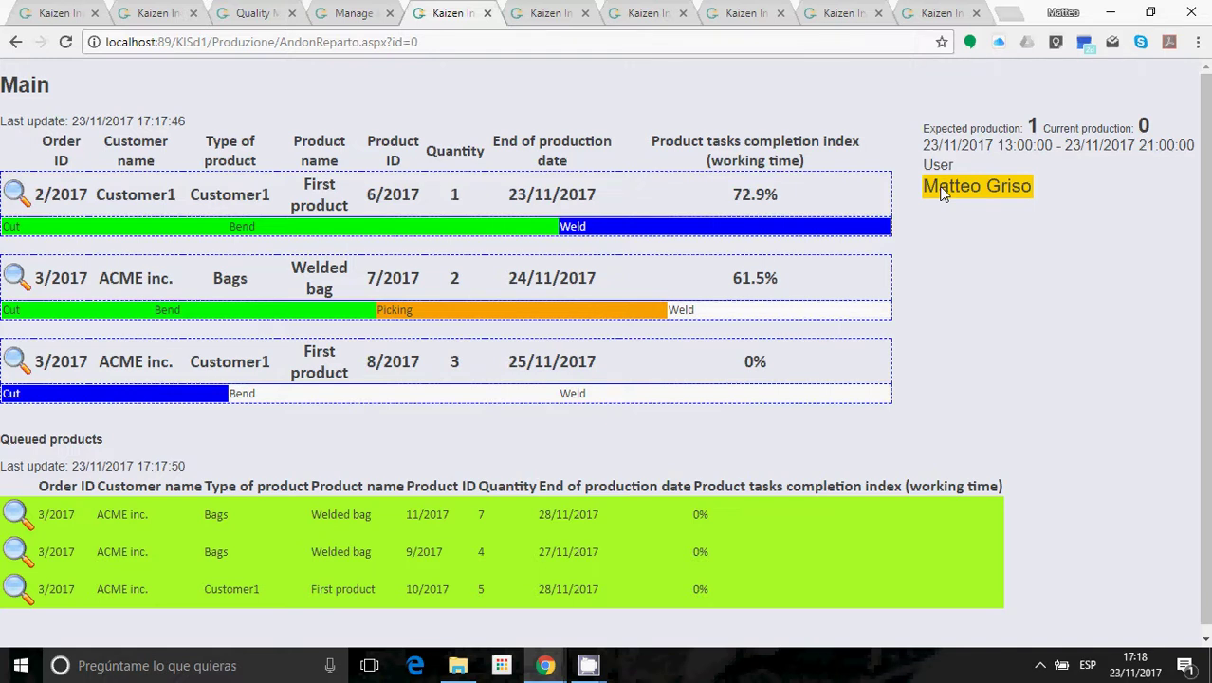
- Step past the department configuration and ACME customer pages to the Welded bag process diagram
key("ctrl+Tab")
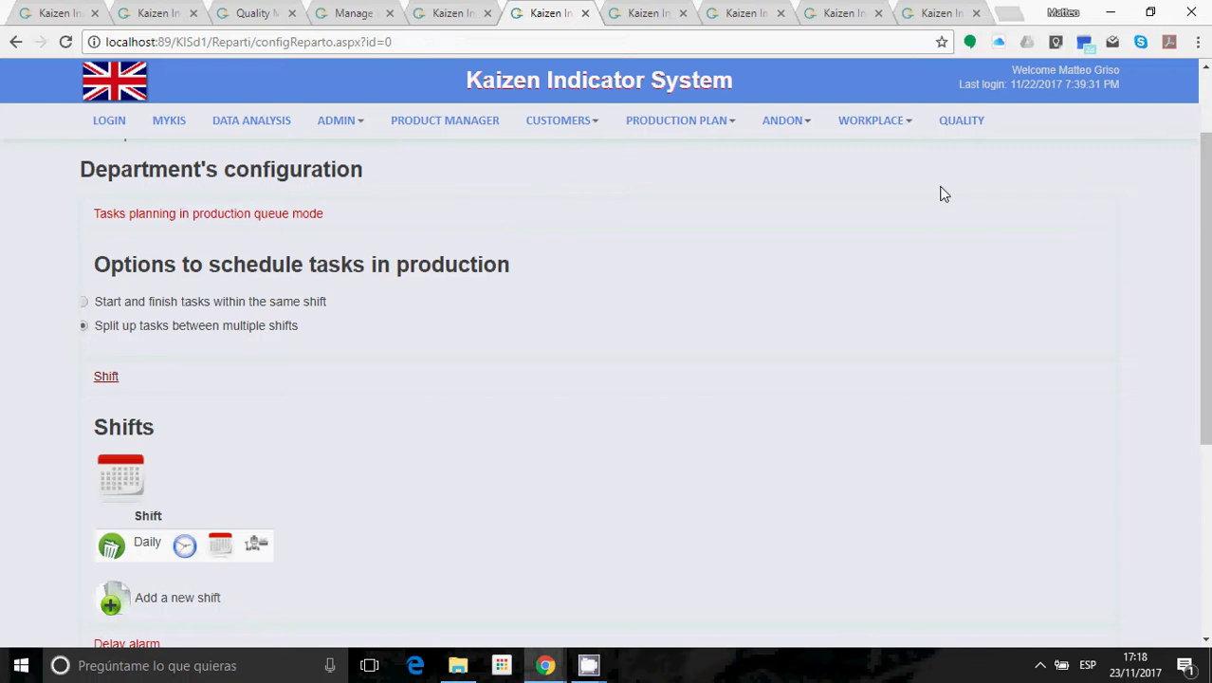
key("ctrl+Tab")
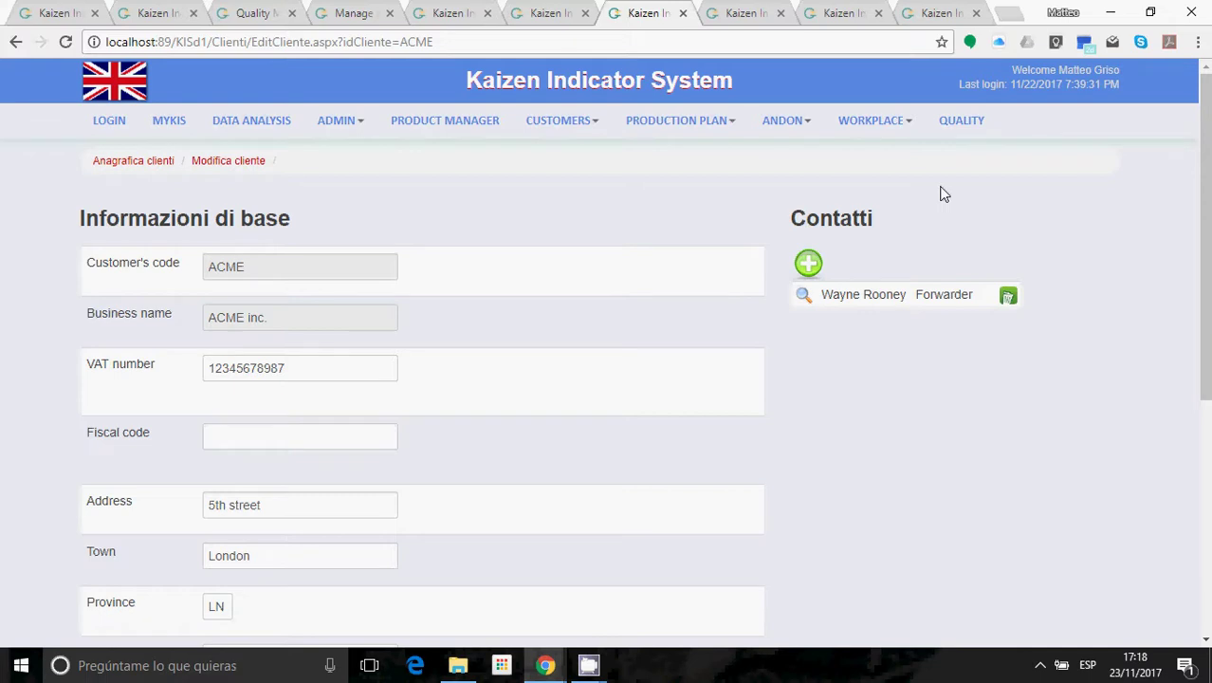
key("ctrl+Tab")
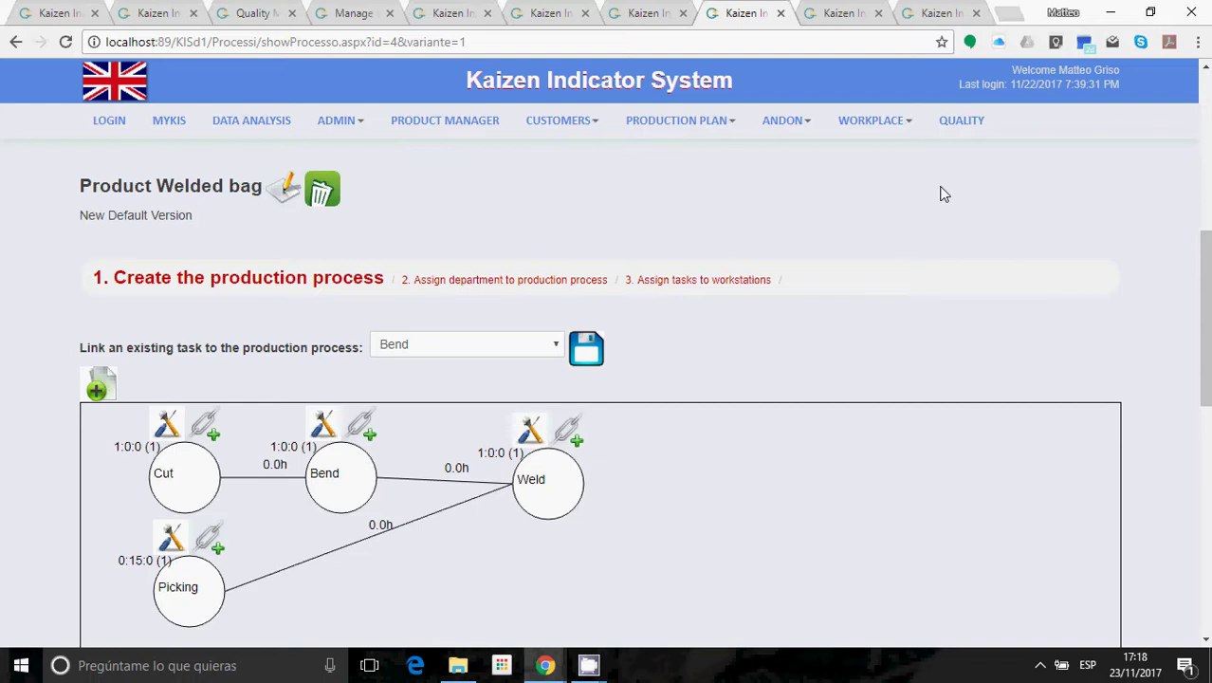
- Move past the four-user management list to the Data analysis report menu
key("ctrl+Tab")
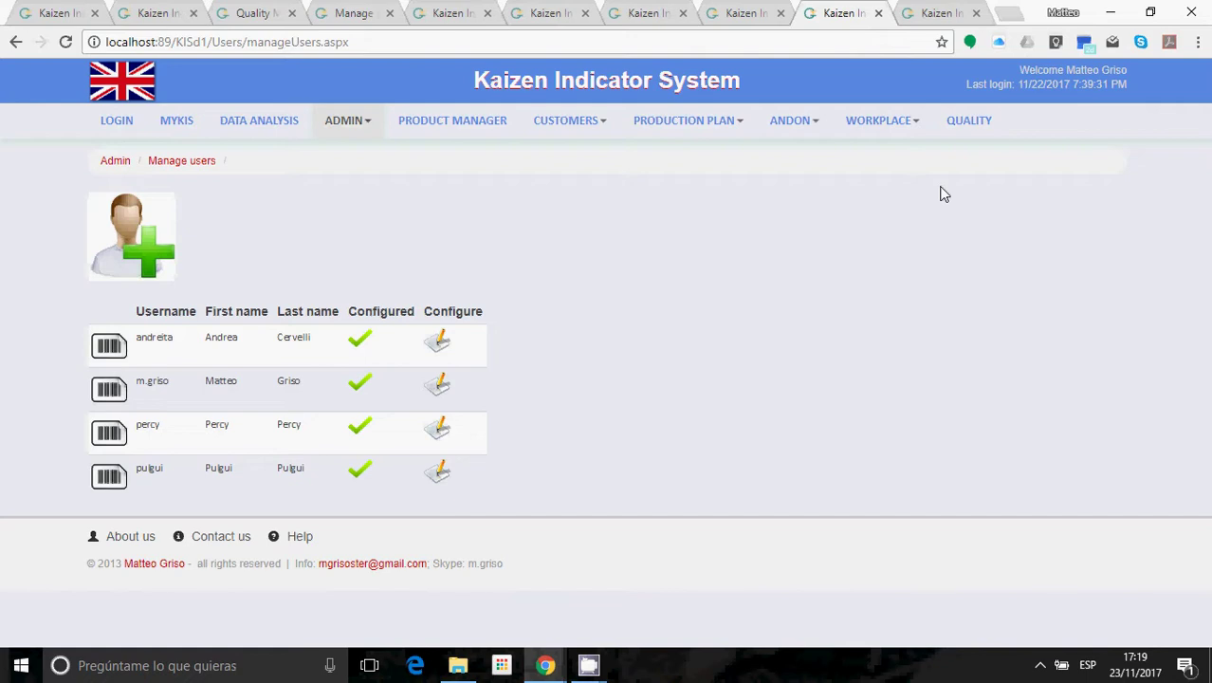
key("ctrl+Tab")
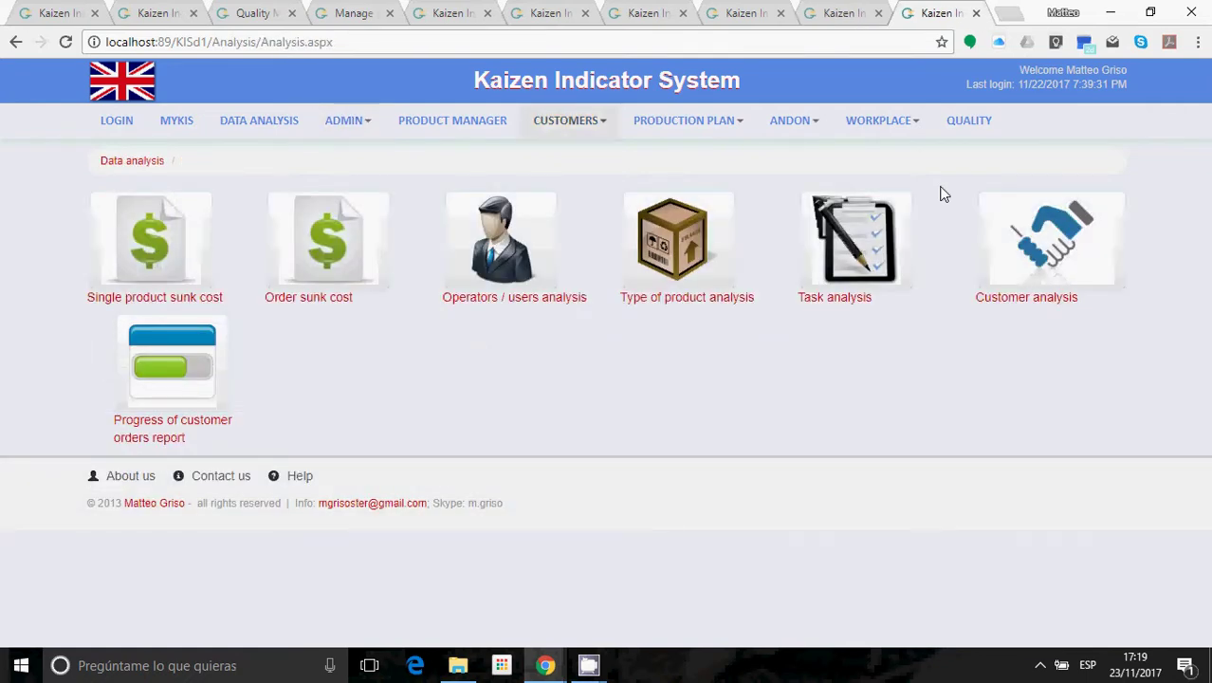